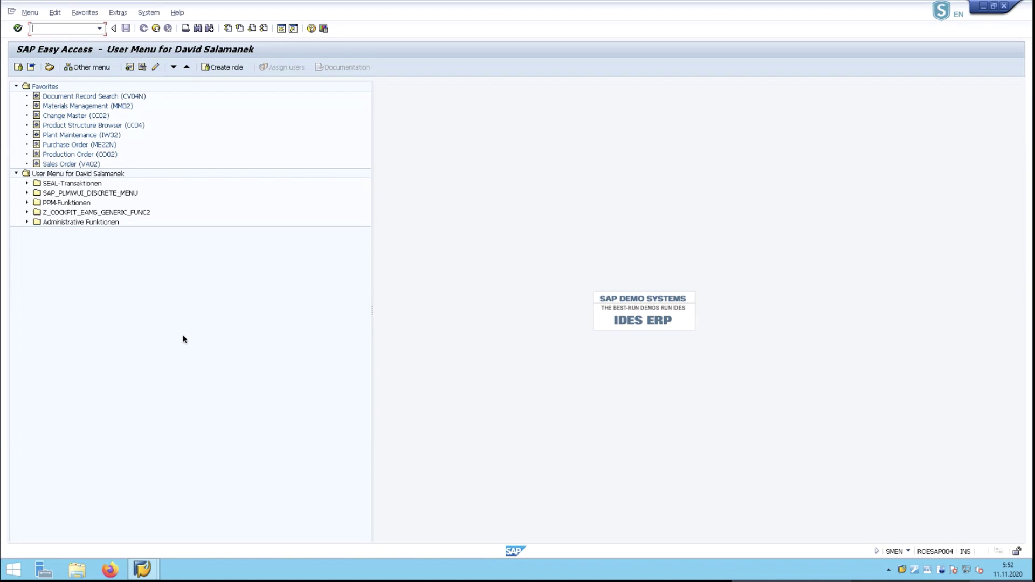
Run the CV04N document search for type CH2 and widen the Type column across the 65 hits
left_click(84, 97)
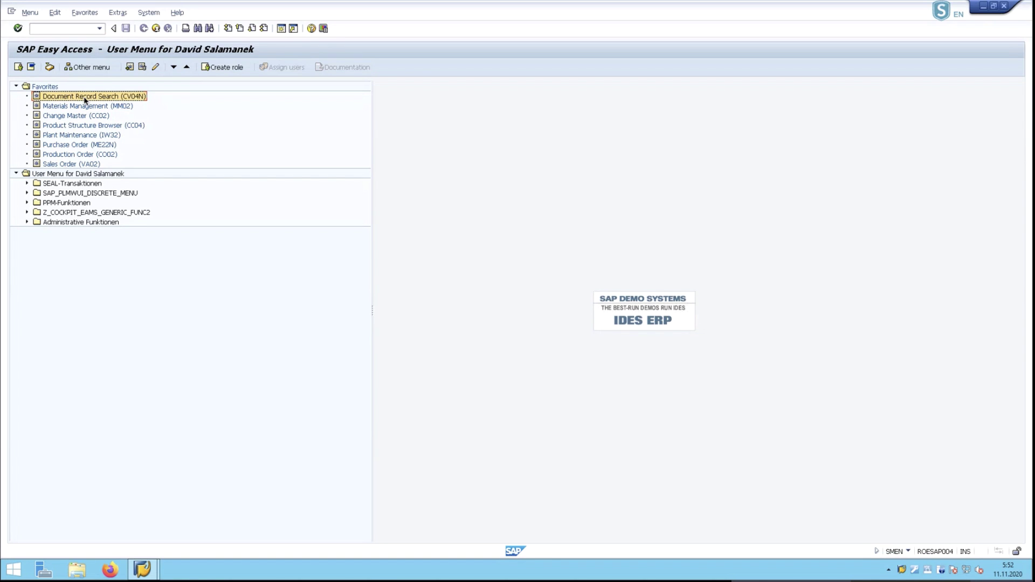
double_click(85, 100)
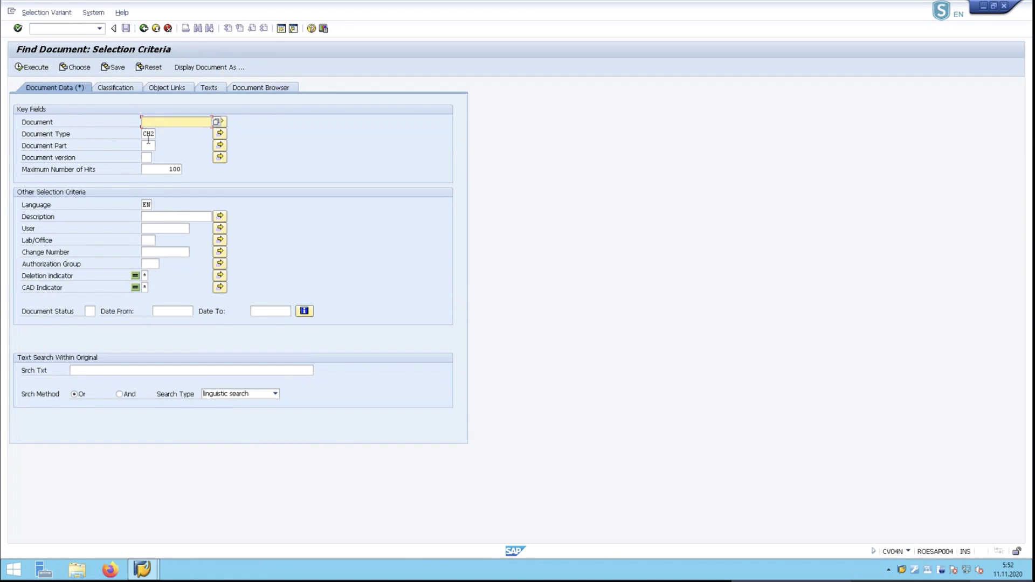
left_click(34, 68)
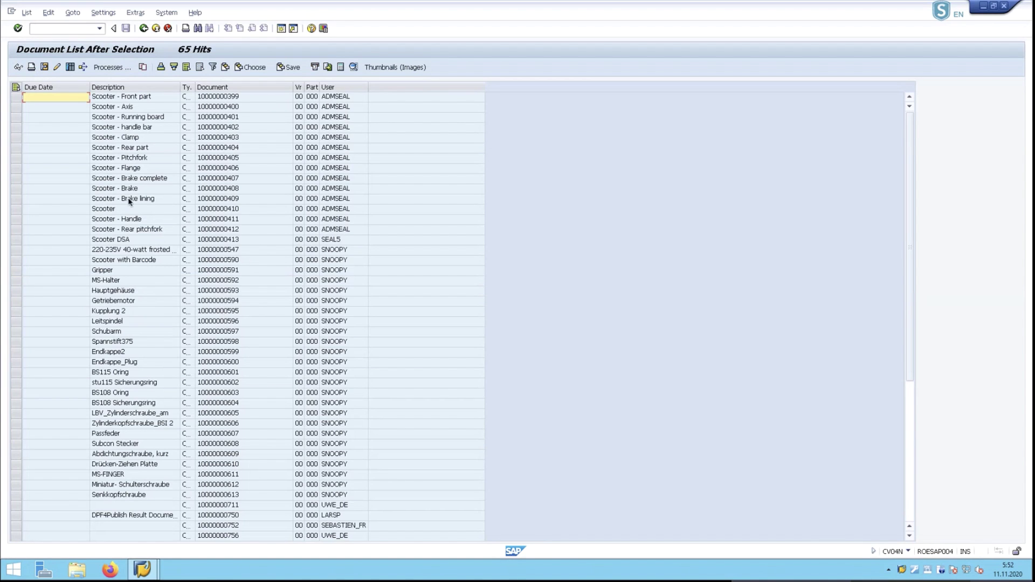
double_click(197, 85)
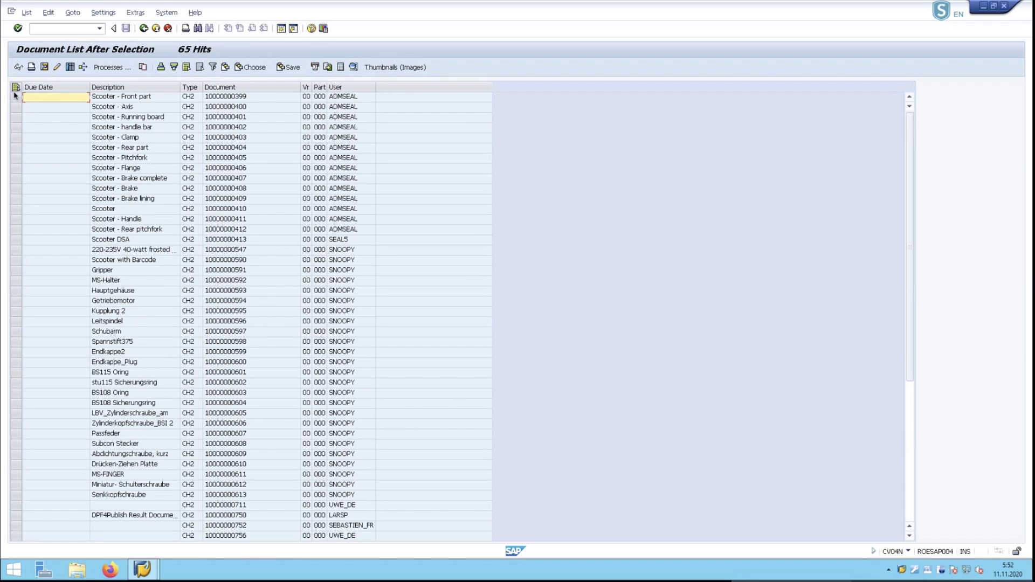
Collect the Scooter - Flange drawing's PDF original into a new output job 5076
double_click(137, 169)
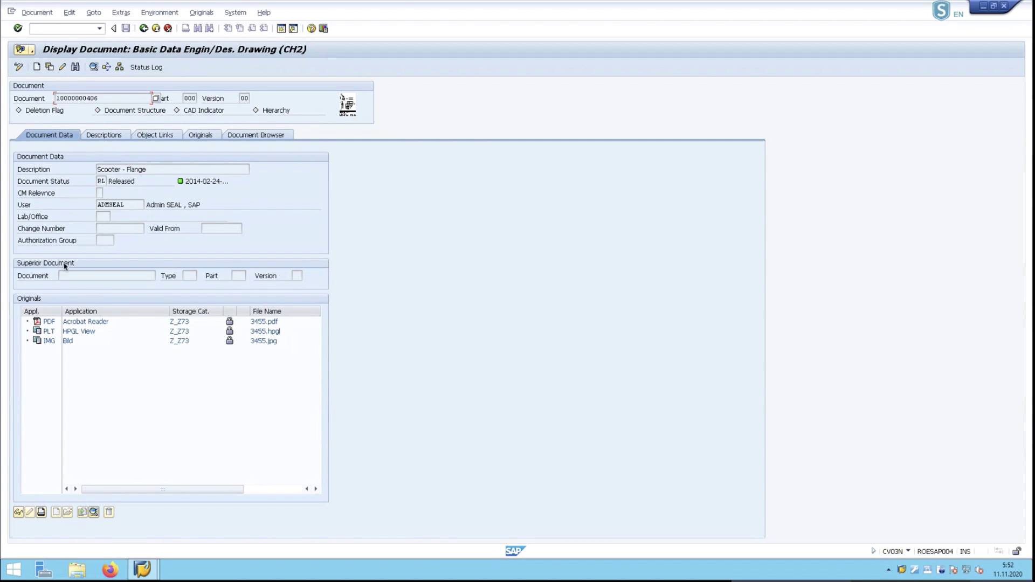
left_click(77, 323)
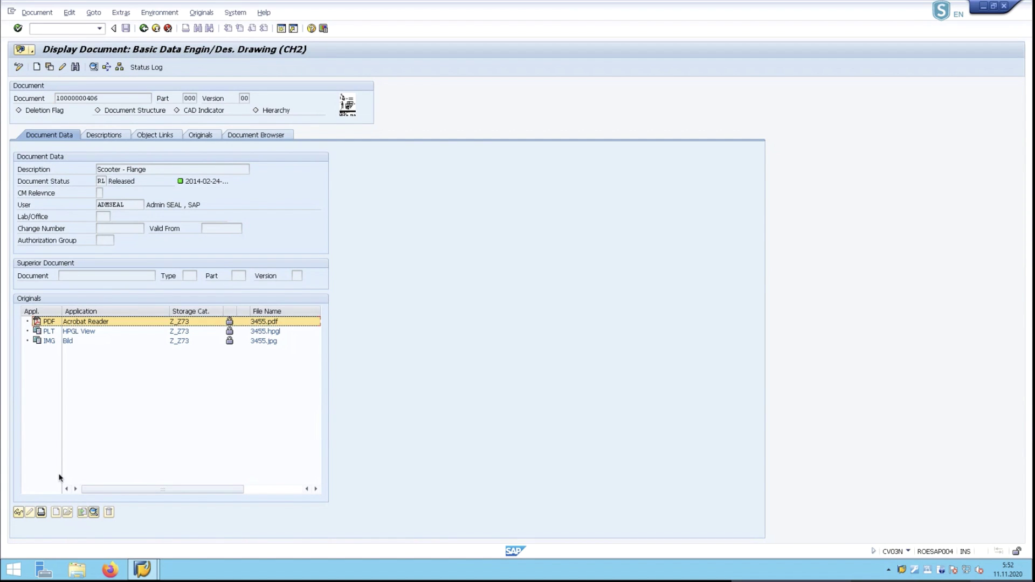
left_click(41, 512)
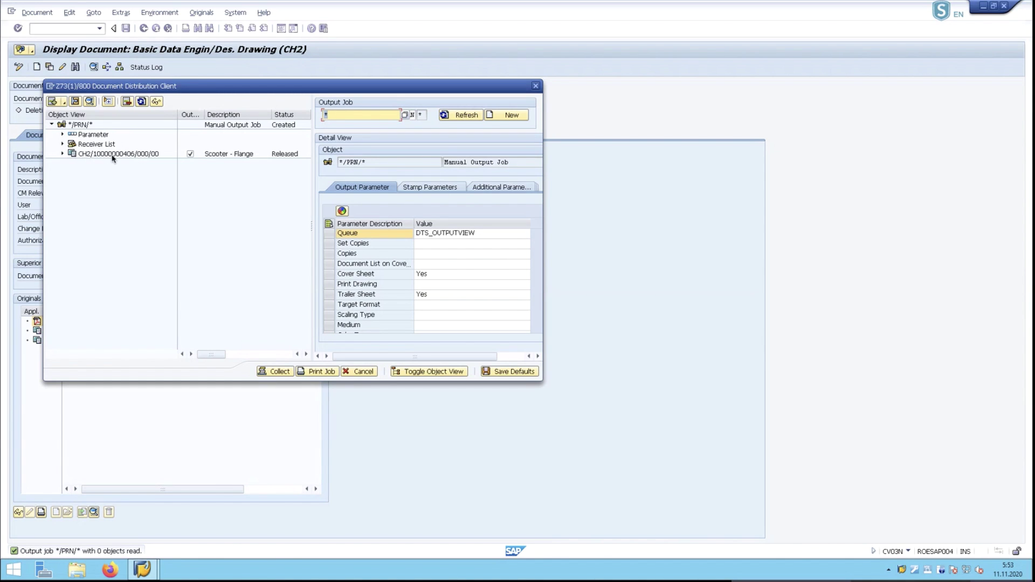
left_click(280, 371)
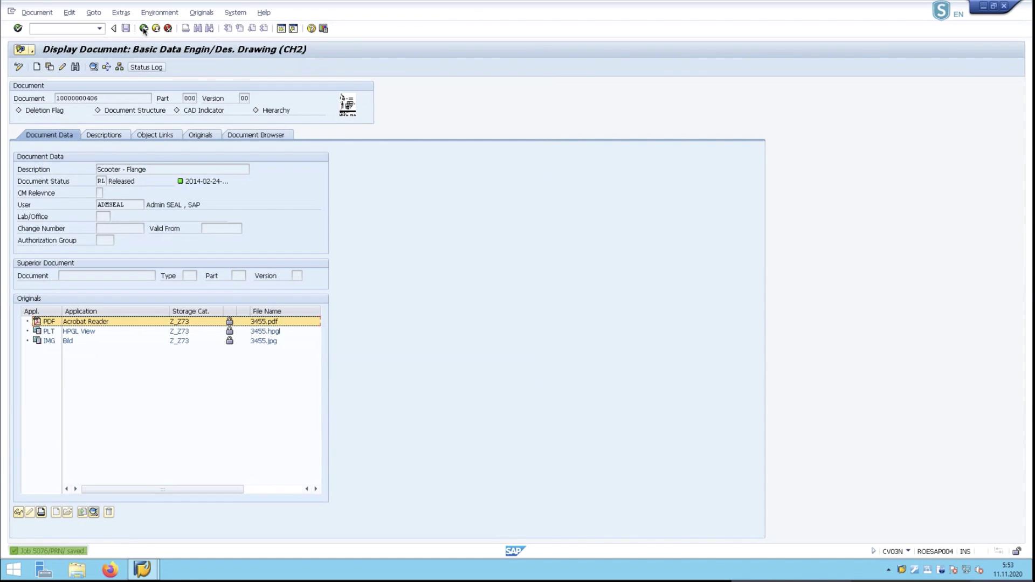
Add the Scooter - Clamp PDF original to output job 5076, then go back to the hit list
left_click(144, 29)
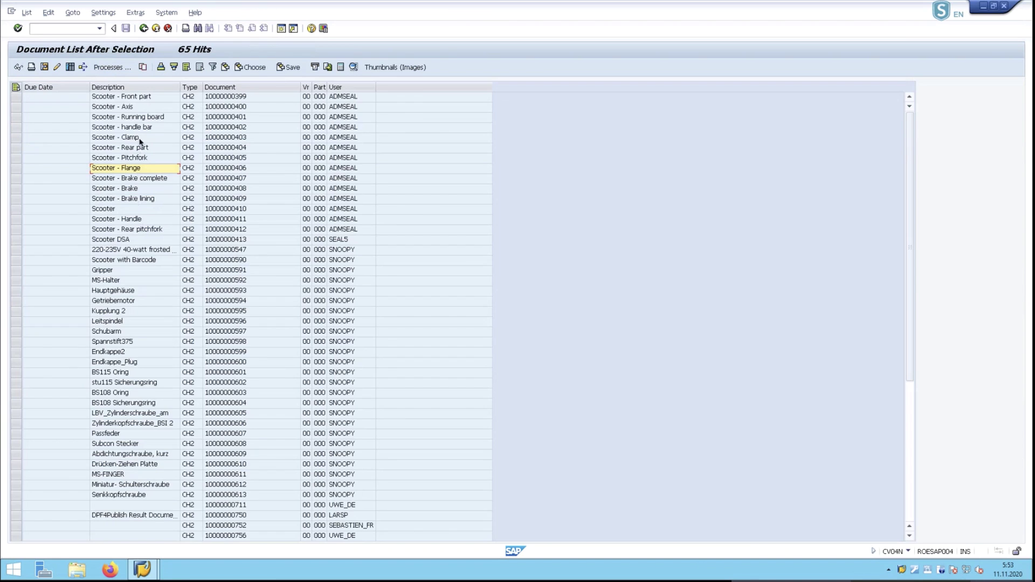
left_click(140, 138)
double_click(140, 138)
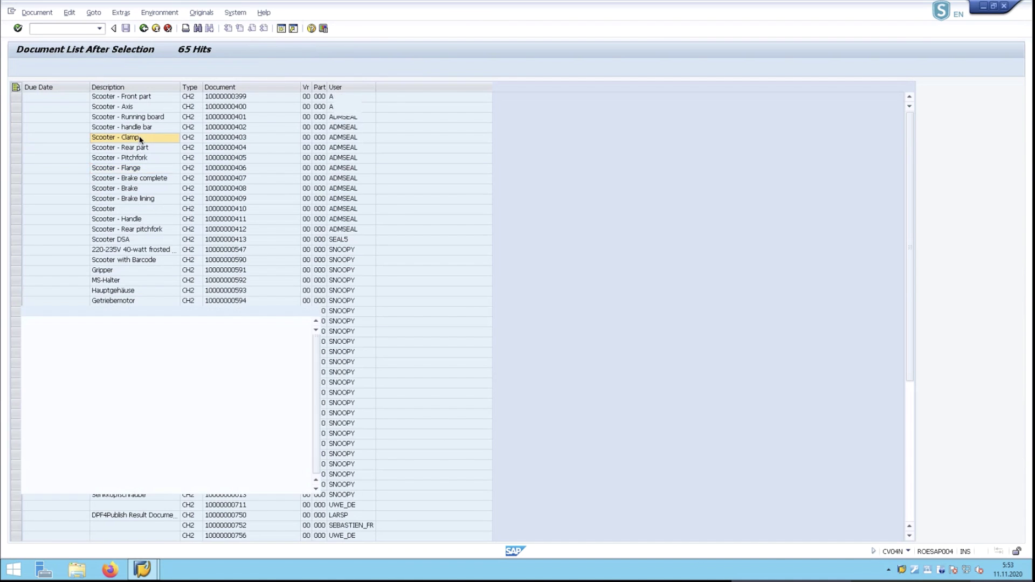
left_click(74, 324)
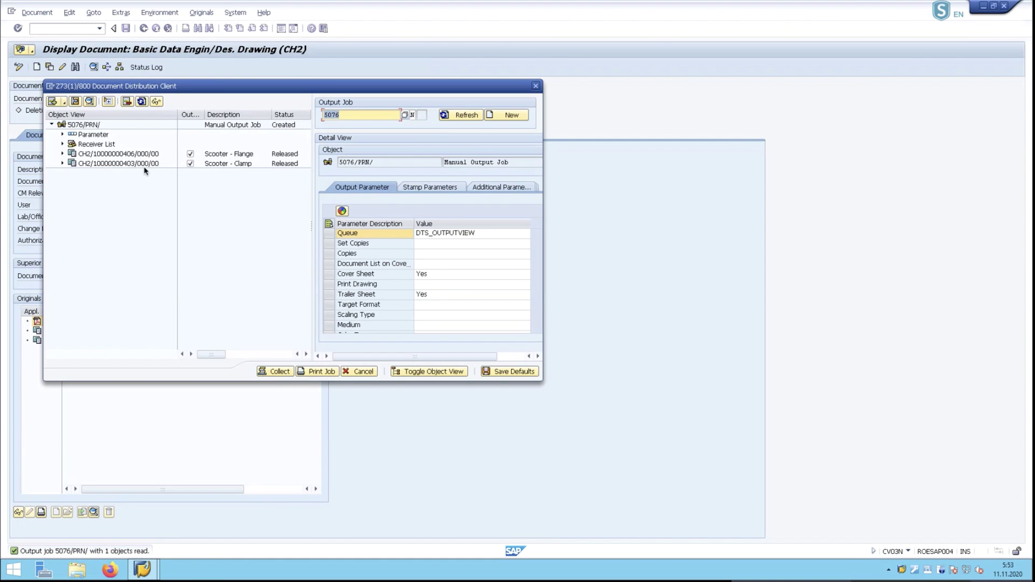
left_click(276, 371)
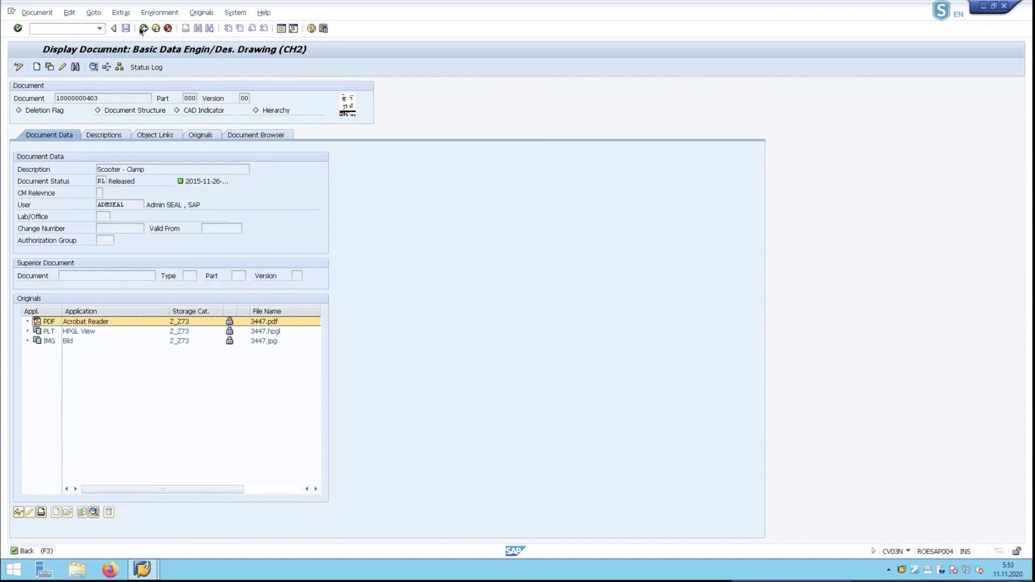
left_click(142, 29)
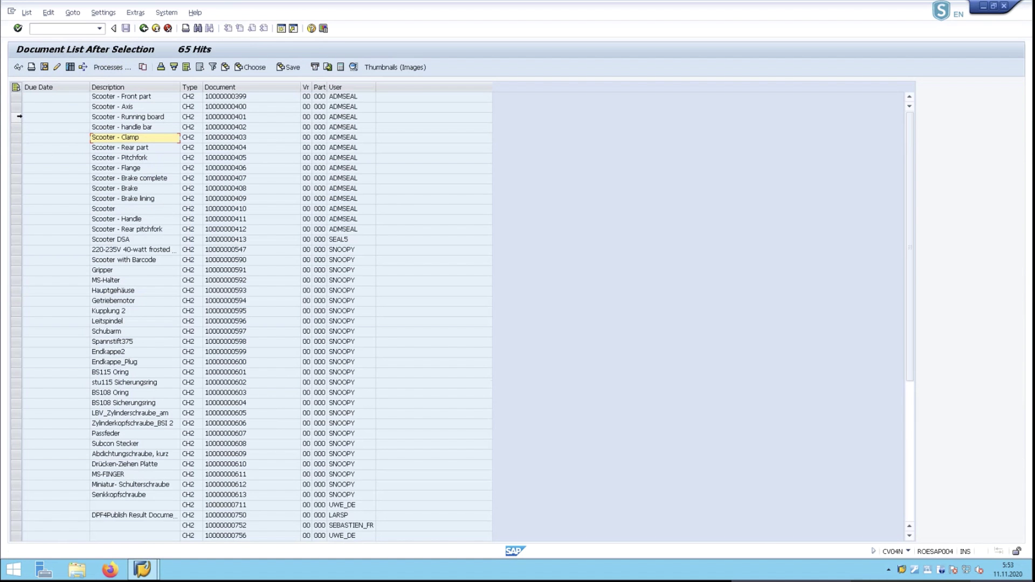
Send Scooter - Front part, Axis and Running board to the SEAL Document Distribution Client
left_click(16, 116)
left_click(16, 97, "shift")
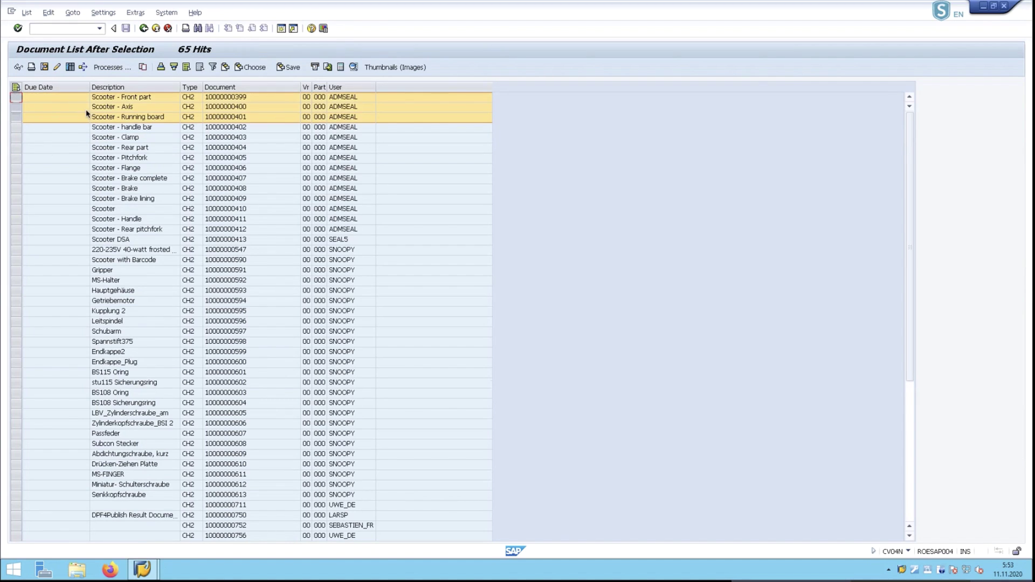
left_click(115, 68)
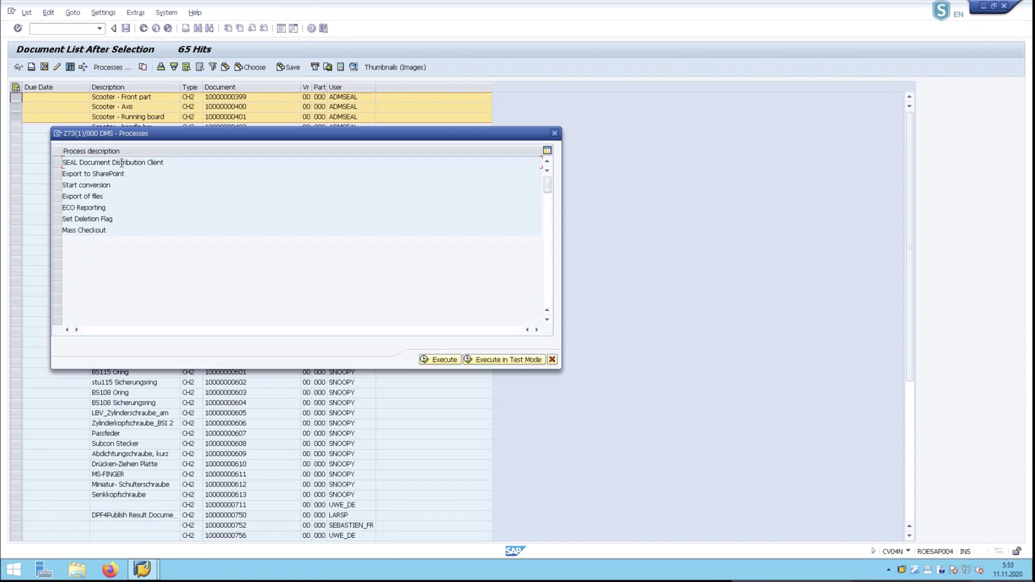
double_click(122, 164)
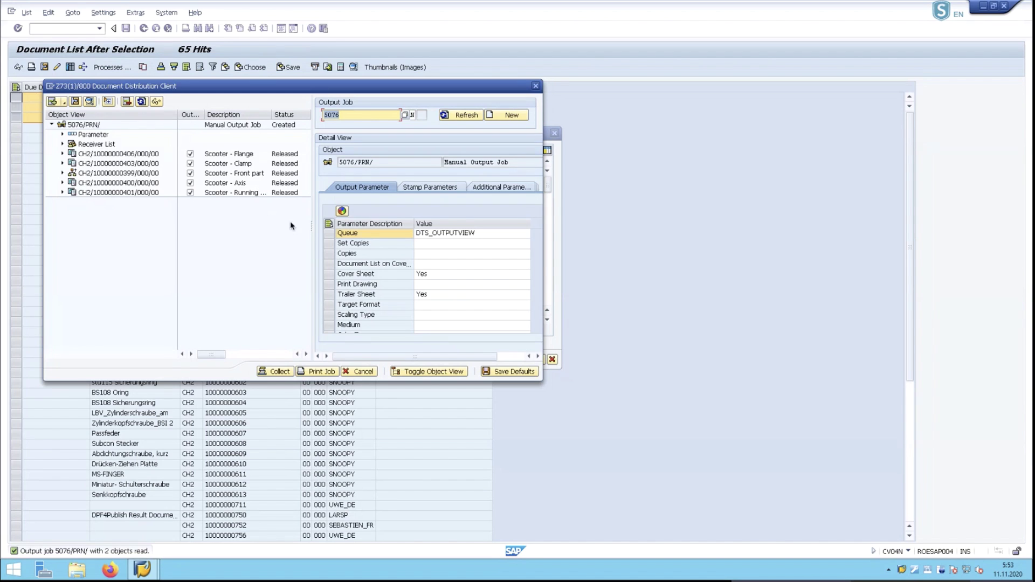
Keep DTS_OUTPUTVIEW as the output queue and print job 5076
left_click(480, 233)
left_click(526, 234)
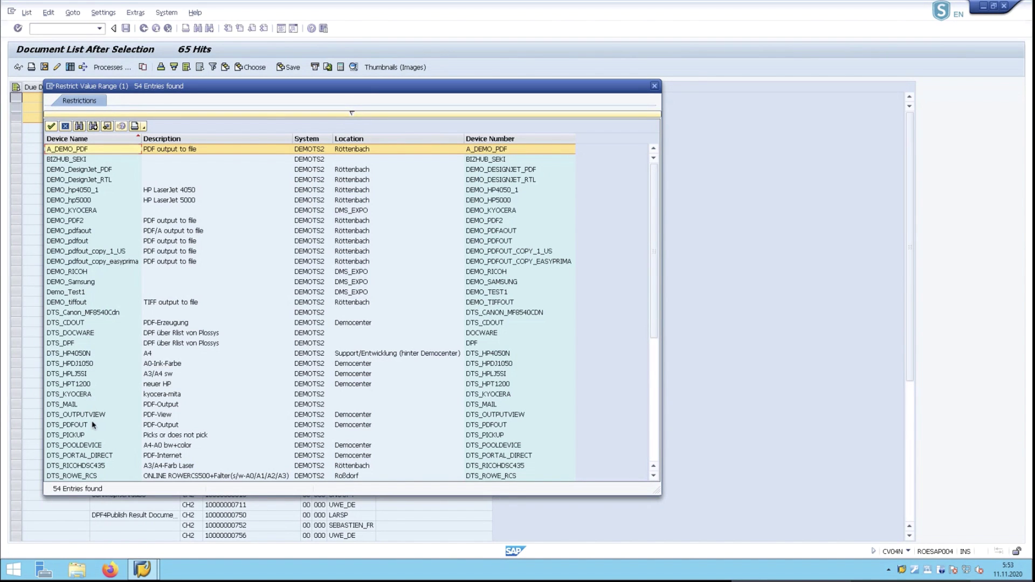
left_click(654, 86)
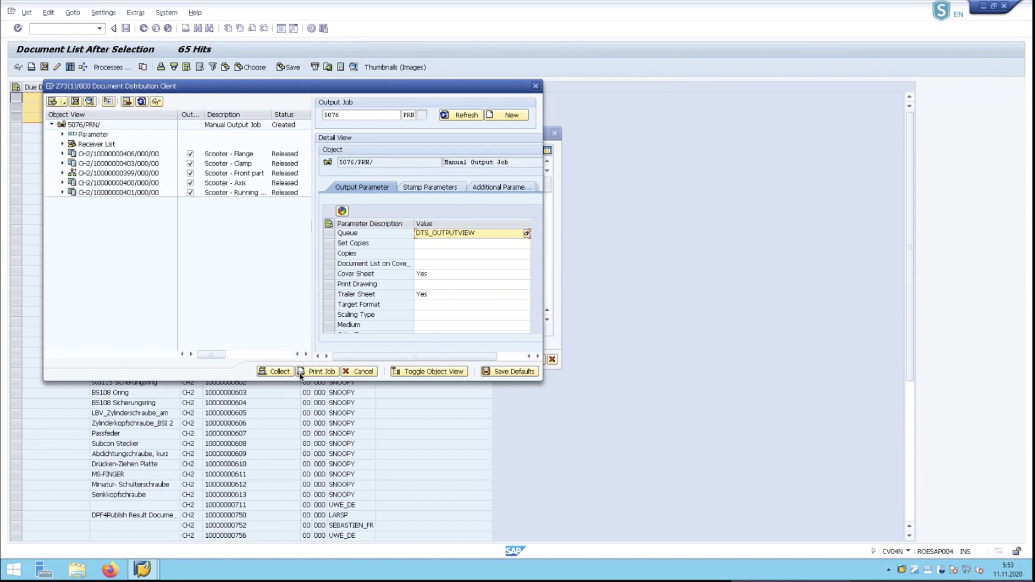
left_click(317, 372)
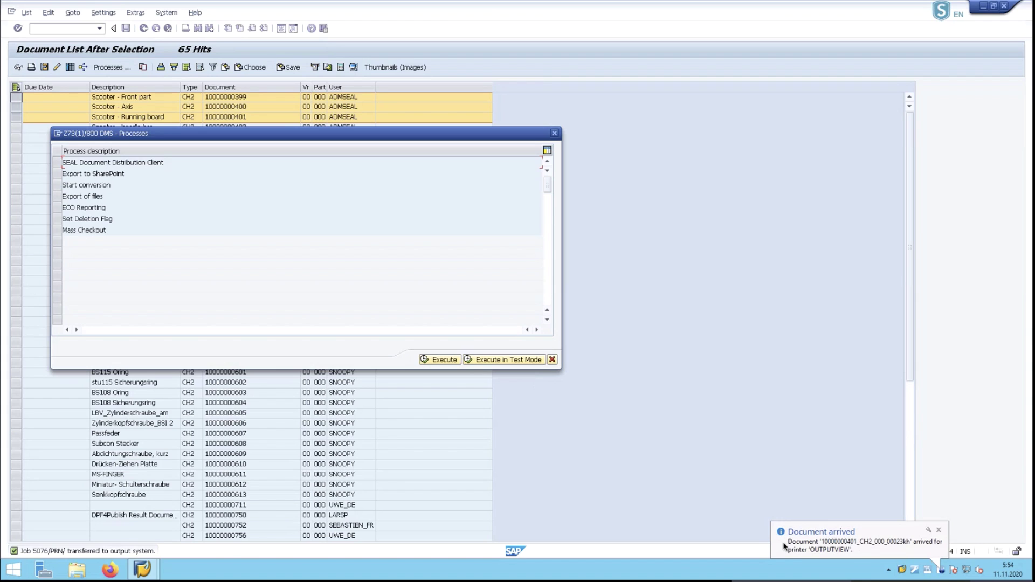
Open job 5076's PDF in Acrobat Reader and scroll through the cover sheet's List of Documents
left_click(555, 134)
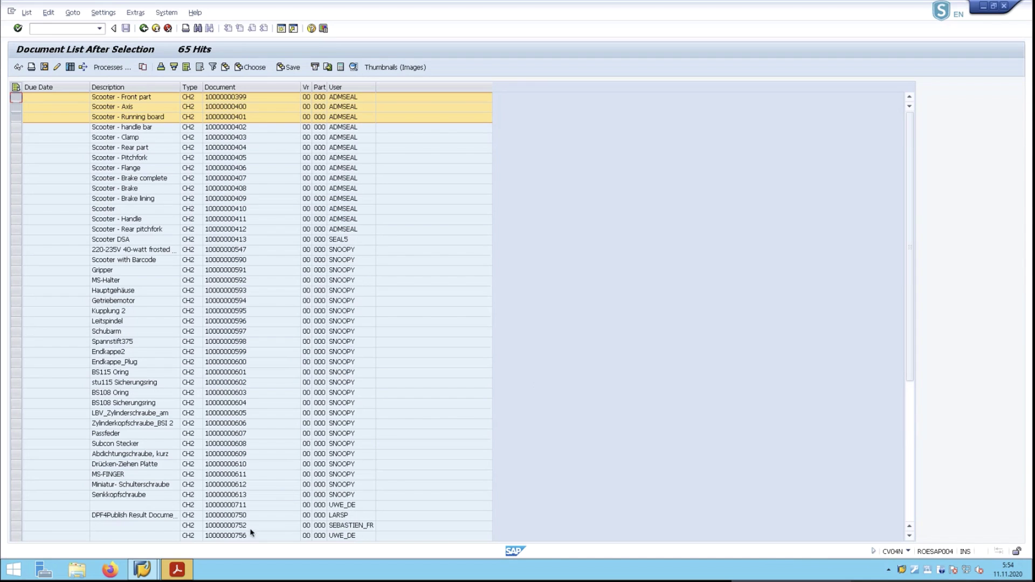
left_click(179, 570)
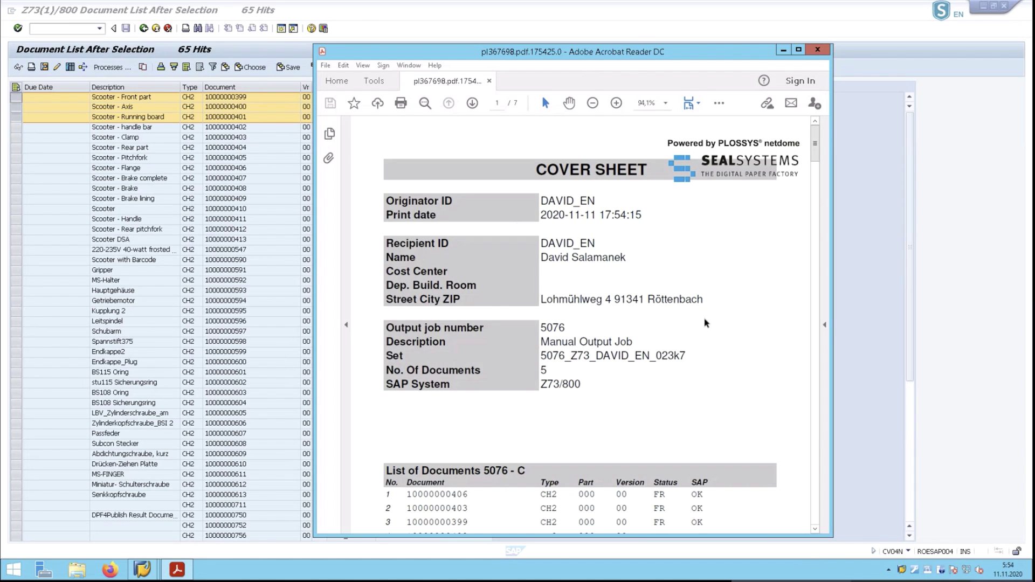
scroll(818, 154, "down", 3)
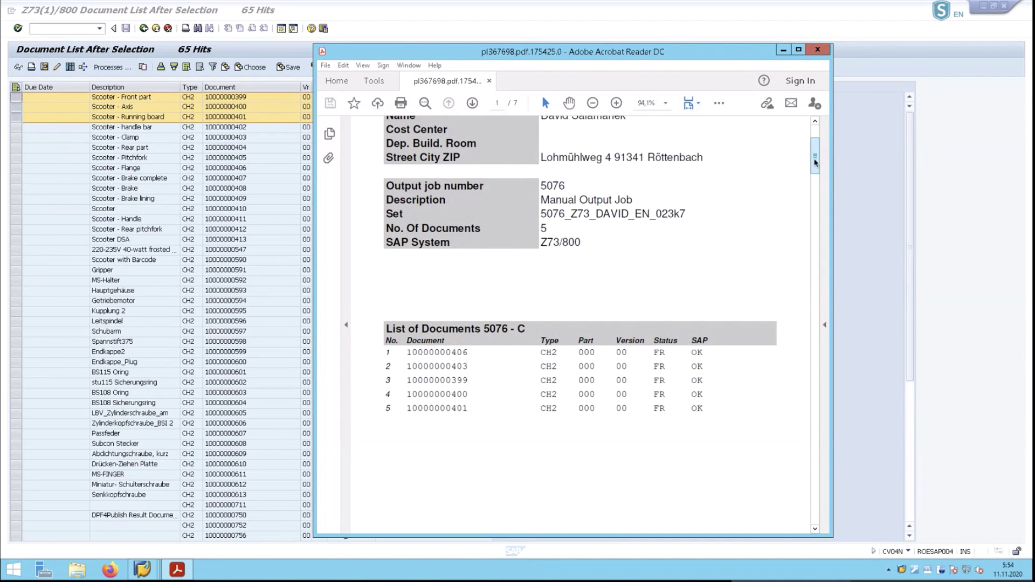
scroll(815, 187, "down", 1)
scroll(816, 187, "down", 10)
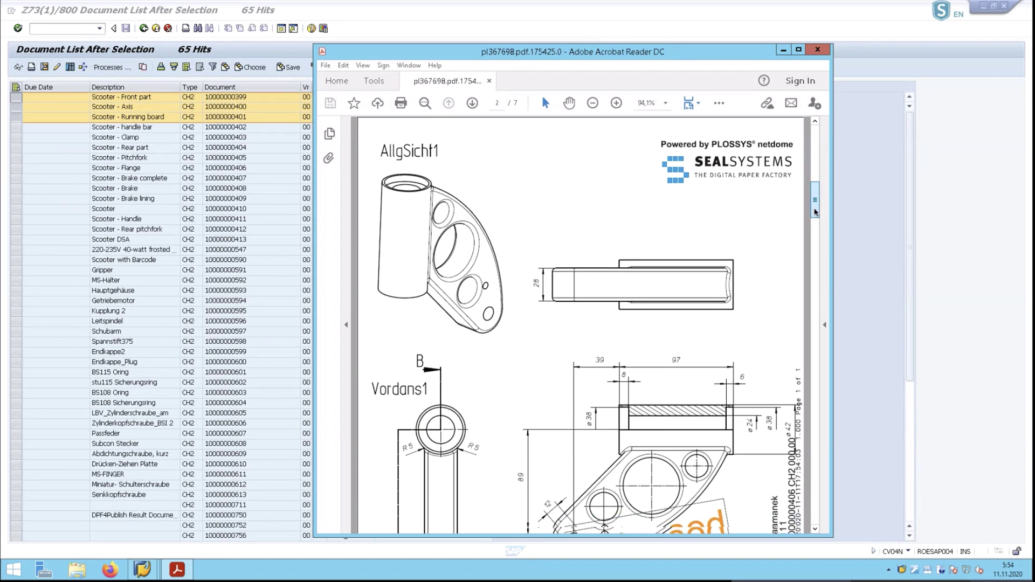
Page through the stamped drawings to page 6, the Trittbrett drawing marked Released
scroll(815, 221, "down", 3)
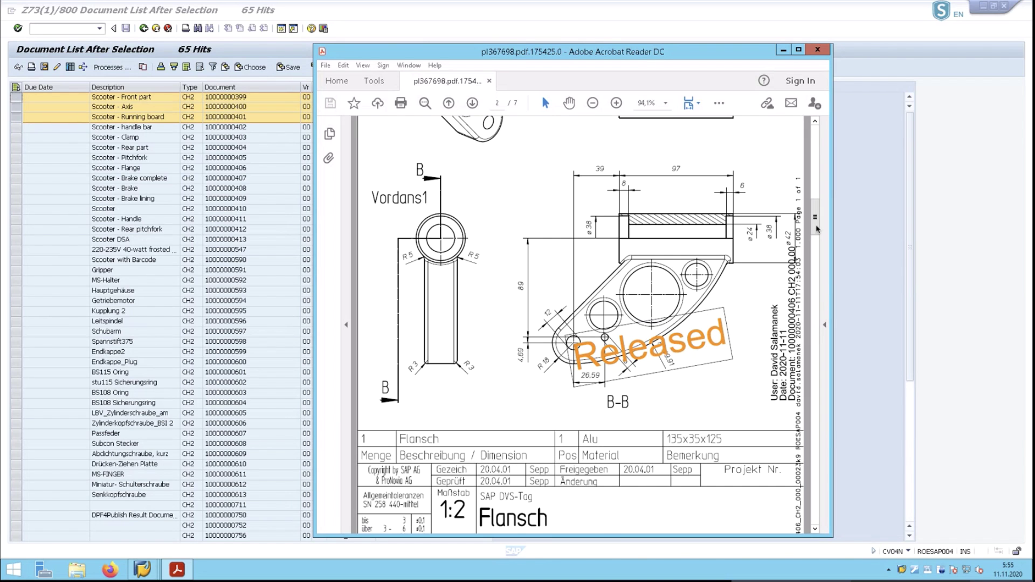
scroll(817, 241, "down", 1)
mouse_move(817, 241)
left_mouse_down()
mouse_move(818, 489)
mouse_move(821, 432)
left_mouse_up()
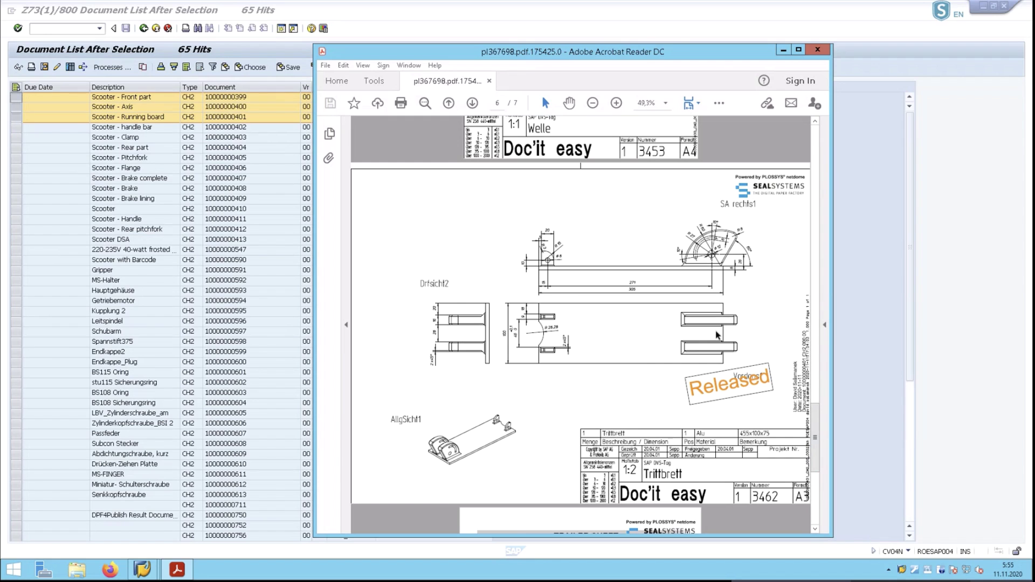